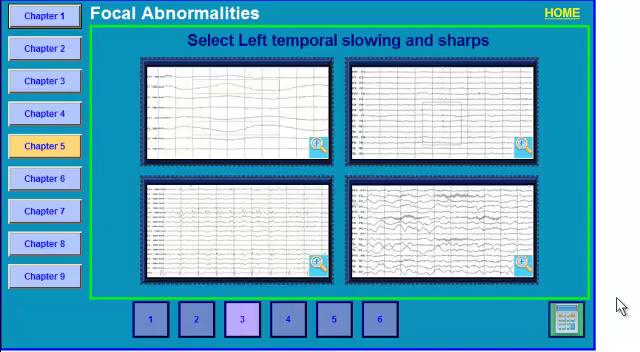
Enlarge the top-right EEG sample for review
{"action": "left_click", "coordinate": [524, 147]}
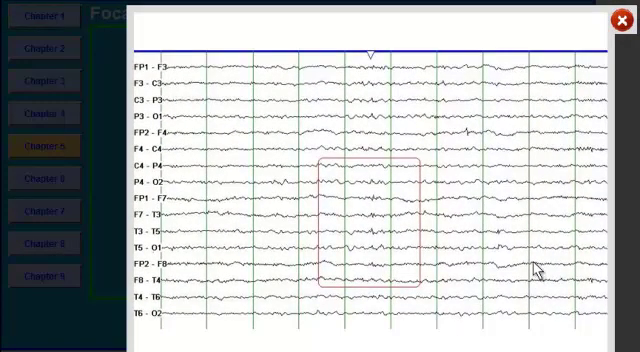
Close the top-right tracing and enlarge the top-left sample with boxed F7/F8 slow waves
{"action": "left_click", "coordinate": [621, 20]}
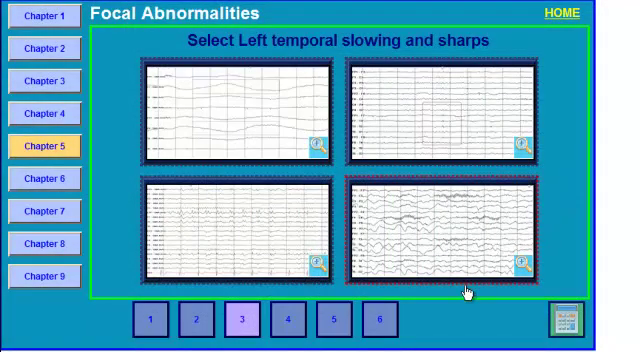
{"action": "left_click", "coordinate": [318, 146]}
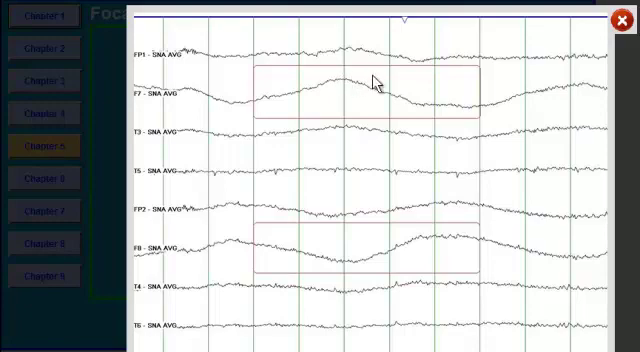
Close the top-left tracing and enlarge the bottom-right sample with fast rhythmic activity
{"action": "left_click", "coordinate": [622, 20]}
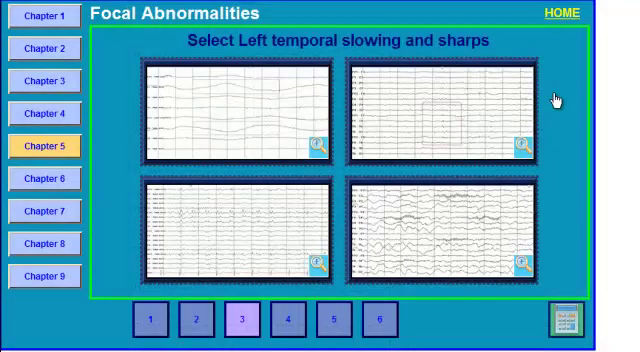
{"action": "left_click", "coordinate": [522, 266]}
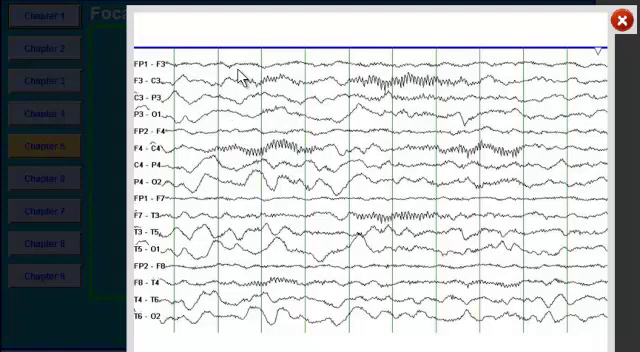
Close the bottom-right tracing and enlarge the bottom-left sample with FP1/F7/T3 sharp discharges
{"action": "left_click", "coordinate": [622, 21]}
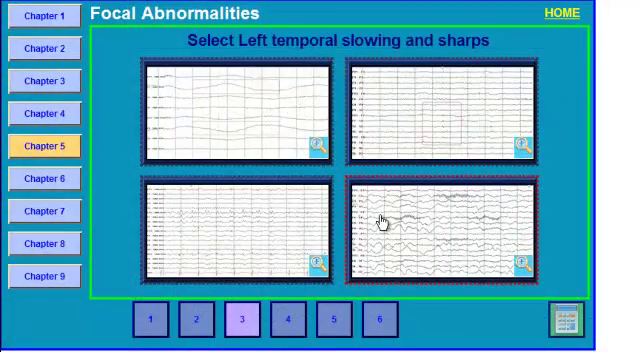
{"action": "left_click", "coordinate": [318, 264]}
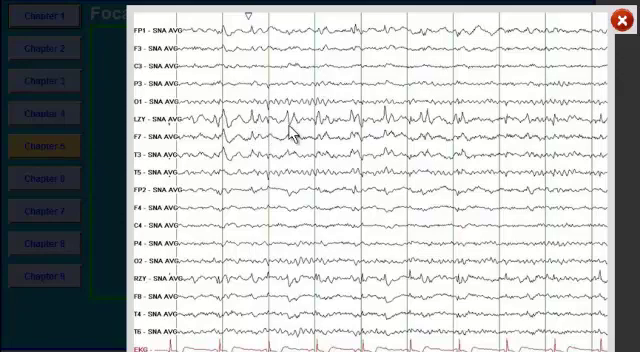
Close the enlarged tracing and select the bottom-left sample as the answer
{"action": "left_click", "coordinate": [622, 22]}
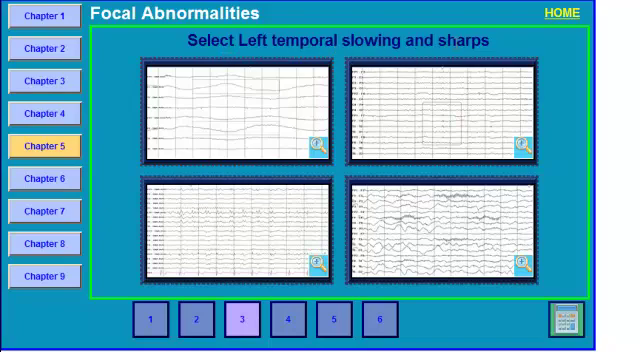
{"action": "left_click", "coordinate": [199, 267]}
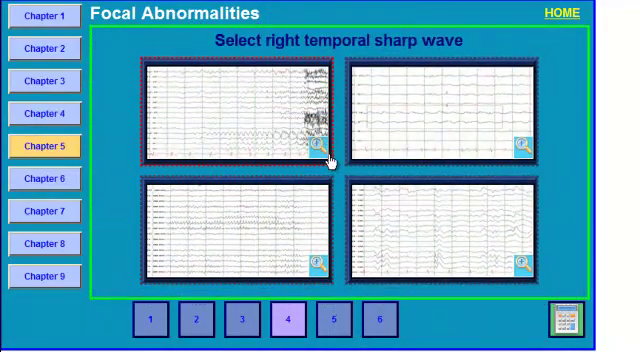
{"action": "left_click", "coordinate": [318, 150]}
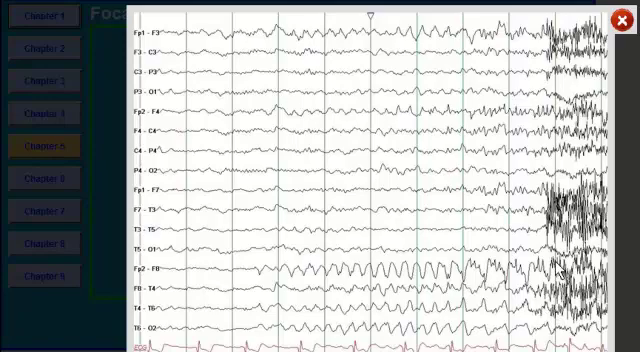
{"action": "left_click", "coordinate": [622, 20]}
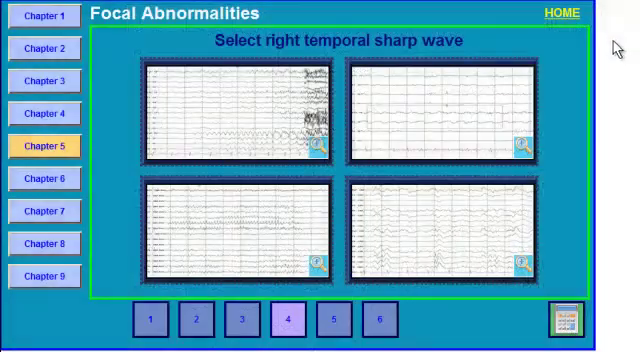
{"action": "left_click", "coordinate": [523, 147]}
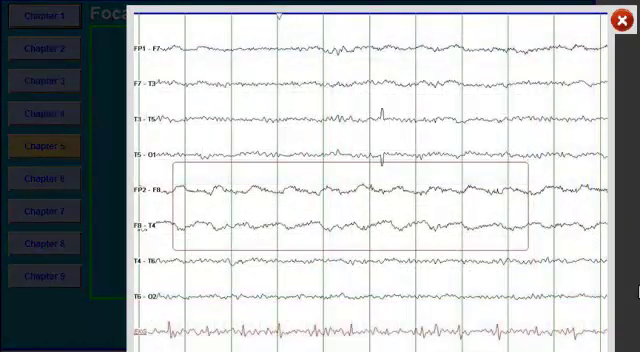
{"action": "left_click", "coordinate": [190, 245]}
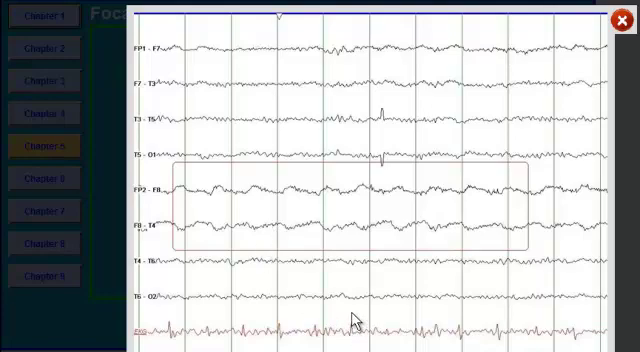
{"action": "left_click", "coordinate": [622, 20]}
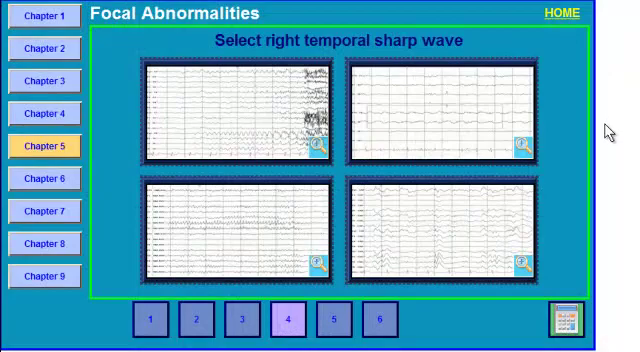
{"action": "left_click", "coordinate": [317, 263]}
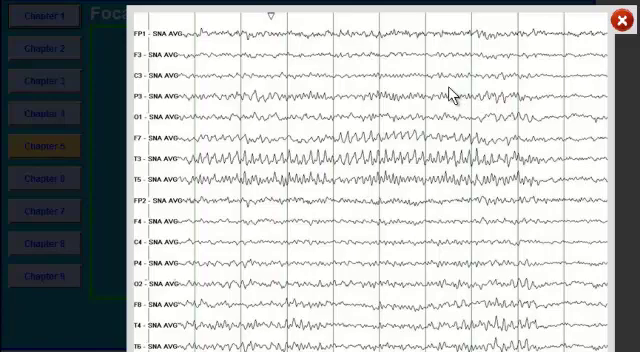
{"action": "left_click", "coordinate": [623, 21]}
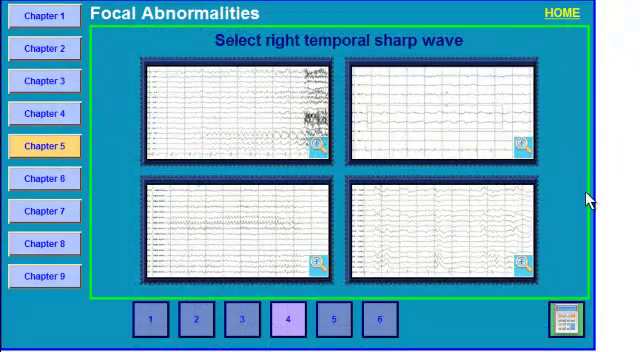
{"action": "left_click", "coordinate": [522, 264]}
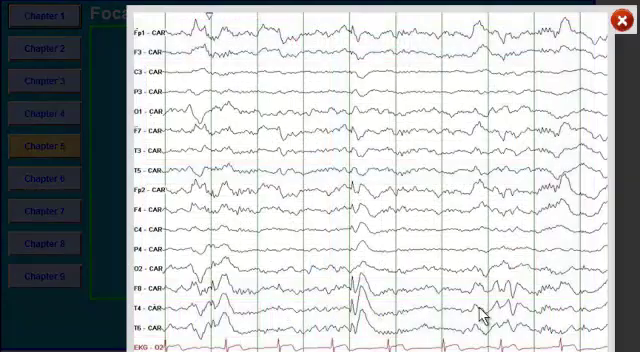
{"action": "left_click", "coordinate": [378, 272]}
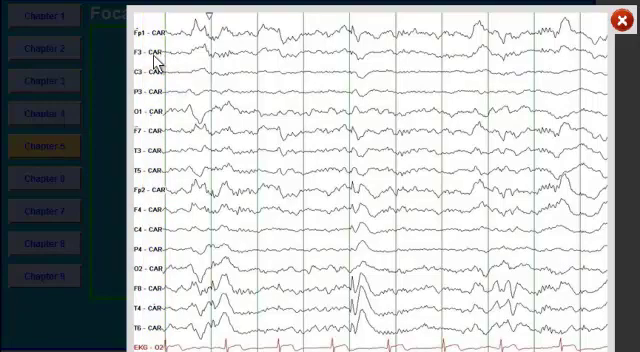
{"action": "left_click", "coordinate": [622, 22]}
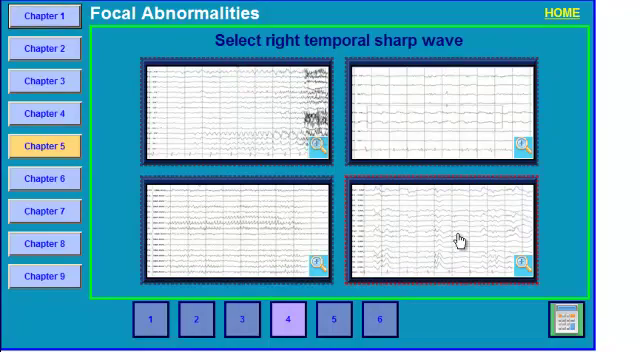
Select the bottom-right tracing as the right temporal sharp wave answer to question 4
{"action": "left_click", "coordinate": [459, 240]}
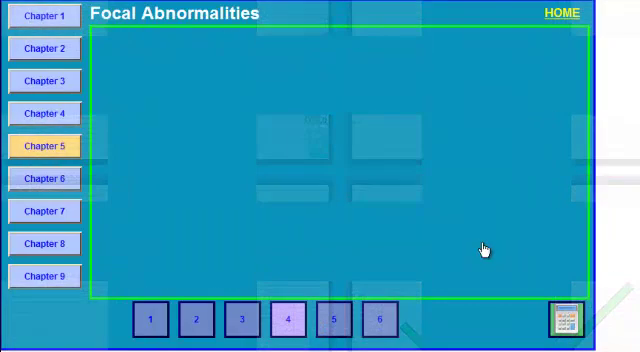